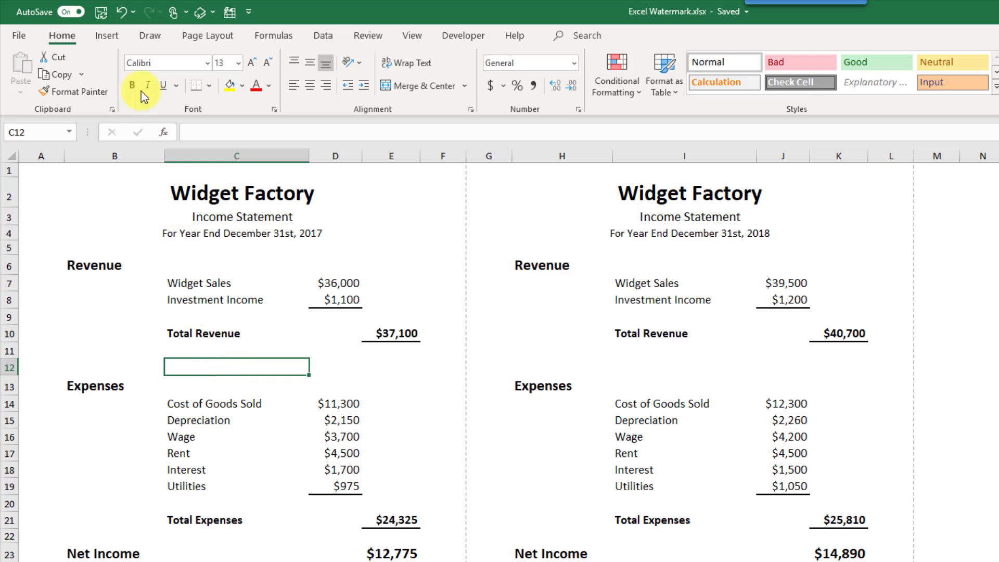
- Draw a text box over rows 10–17 of the 2017 statement reading 'Draft Version' and select its text
{"action": "left_click", "coordinate": [111, 31]}
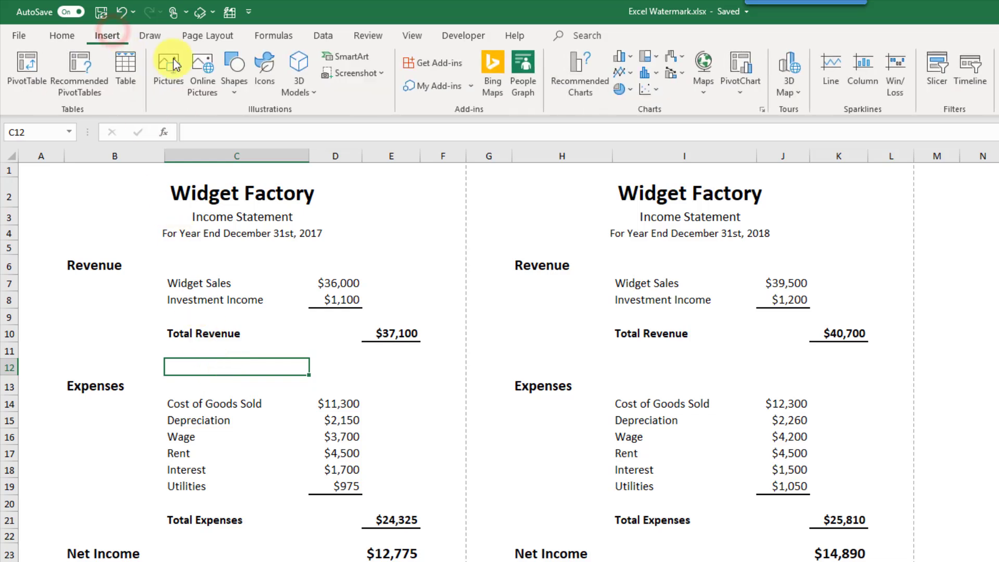
{"action": "left_click", "coordinate": [236, 92]}
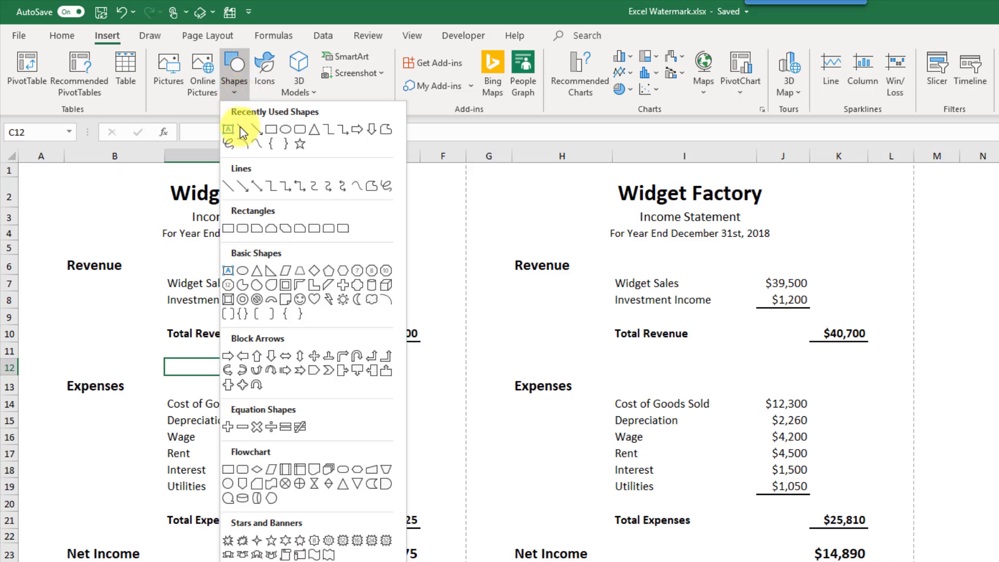
{"action": "left_click", "coordinate": [229, 271]}
{"action": "left_click_drag", "start_coordinate": [67, 331], "coordinate": [385, 454]}
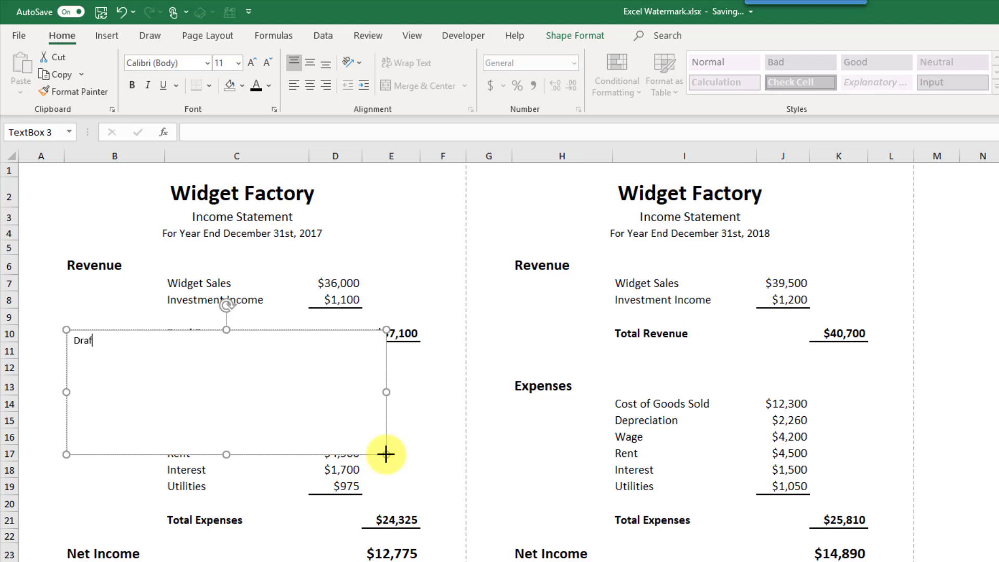
{"action": "key", "text": "ctrl+shift+Left"}
{"action": "key", "text": "ctrl+shift+Left"}
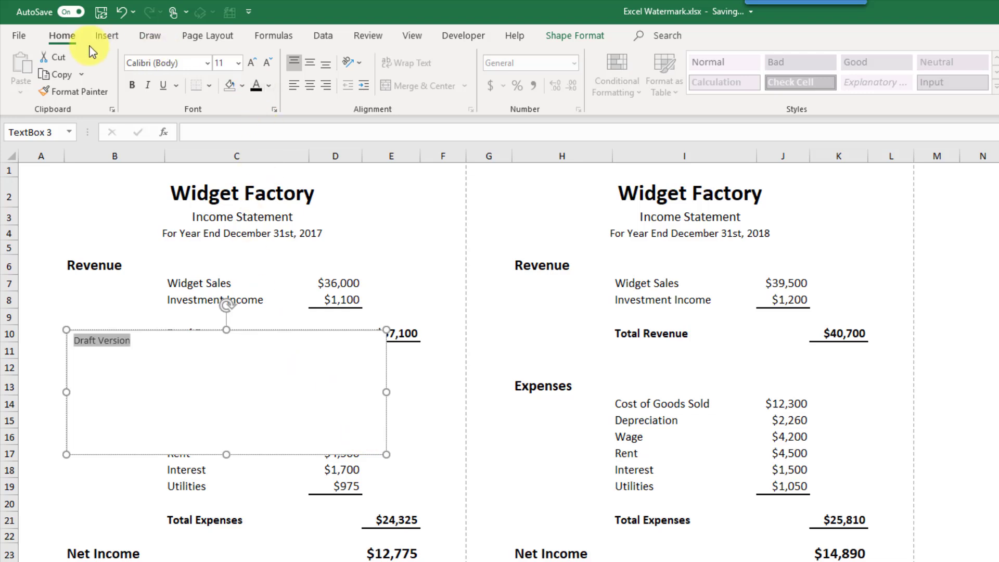
- Increase the Draft Version text size step by step up to 72 pt
{"action": "left_click", "coordinate": [253, 63]}
{"action": "left_click", "coordinate": [253, 63]}
{"action": "left_click", "coordinate": [253, 63]}
{"action": "left_click", "coordinate": [254, 63]}
{"action": "left_click", "coordinate": [253, 63]}
{"action": "left_click", "coordinate": [253, 63]}
{"action": "left_click", "coordinate": [254, 63]}
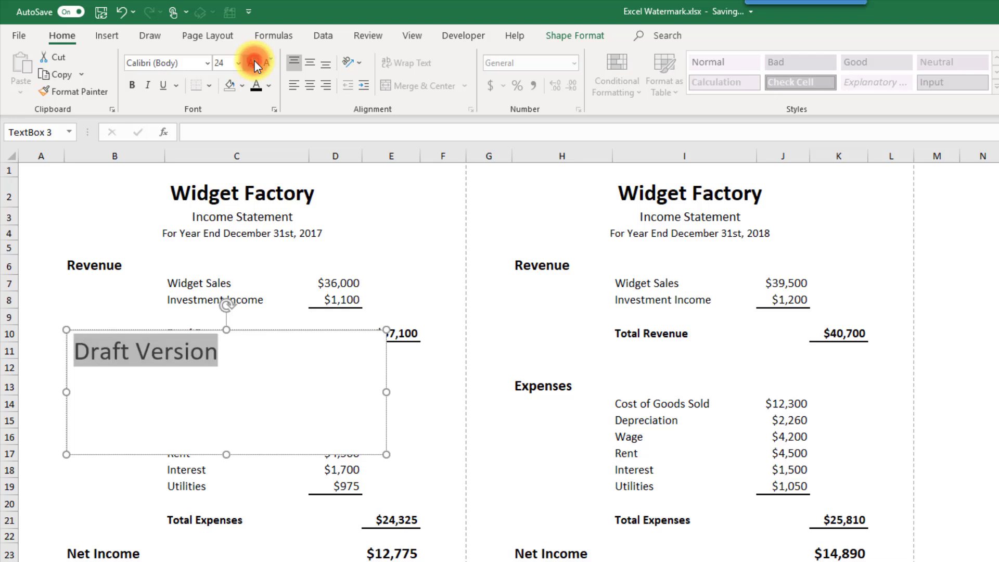
{"action": "left_click", "coordinate": [253, 63]}
{"action": "left_click", "coordinate": [253, 63]}
{"action": "left_click", "coordinate": [253, 63]}
{"action": "left_click", "coordinate": [253, 63]}
{"action": "left_click", "coordinate": [253, 63]}
{"action": "left_click", "coordinate": [253, 63]}
{"action": "left_click", "coordinate": [254, 63]}
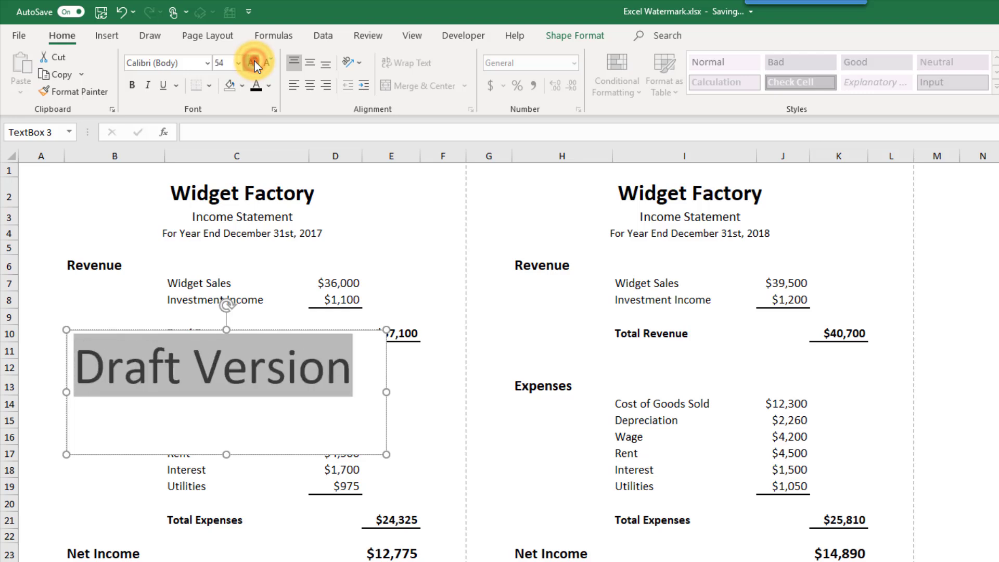
{"action": "left_click", "coordinate": [253, 63]}
{"action": "left_click", "coordinate": [253, 63]}
{"action": "left_click", "coordinate": [254, 63]}
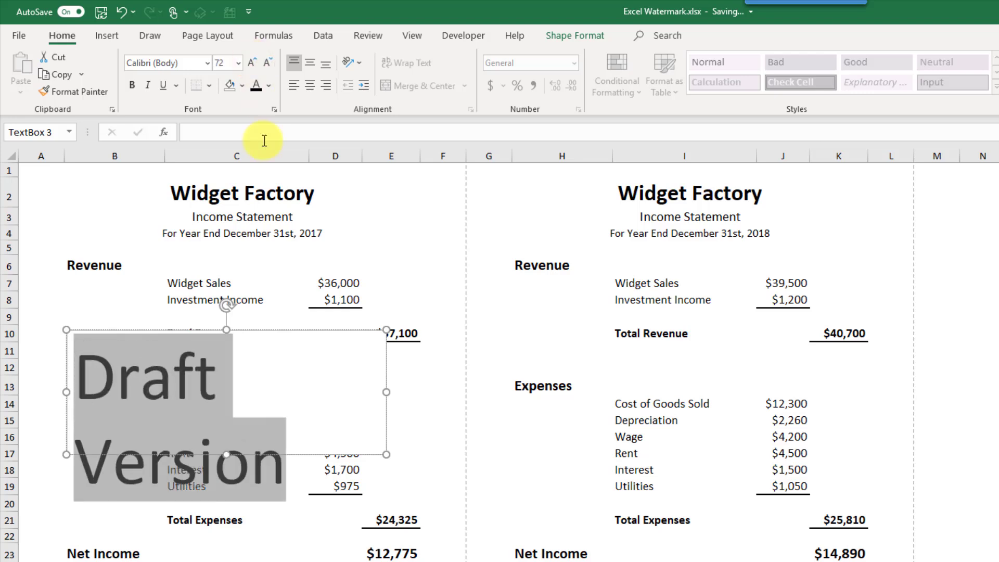
- Resize the box to hold the text on one line and centre it vertically and horizontally
{"action": "left_click_drag", "start_coordinate": [386, 392], "coordinate": [453, 391]}
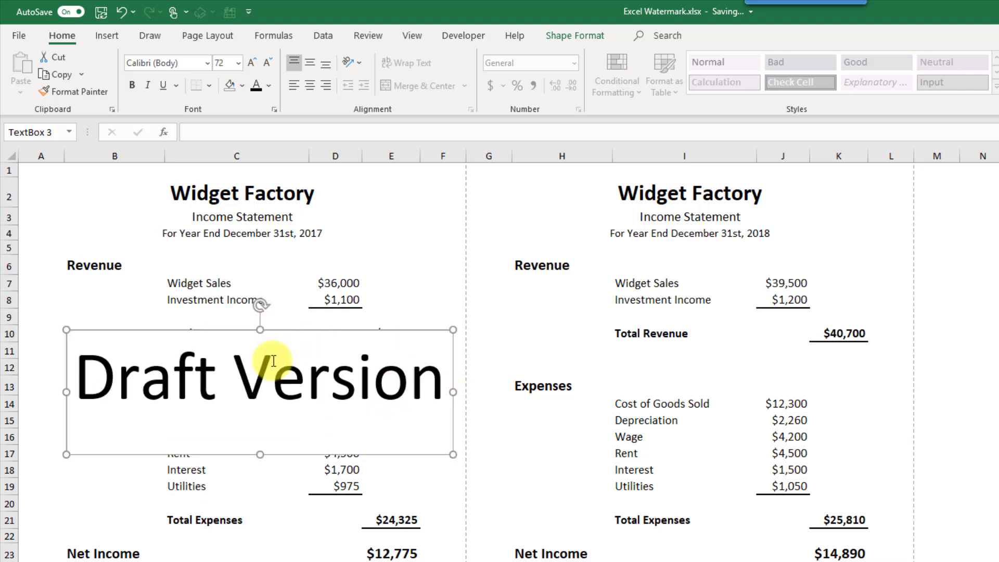
{"action": "left_click_drag", "start_coordinate": [261, 453], "coordinate": [259, 425]}
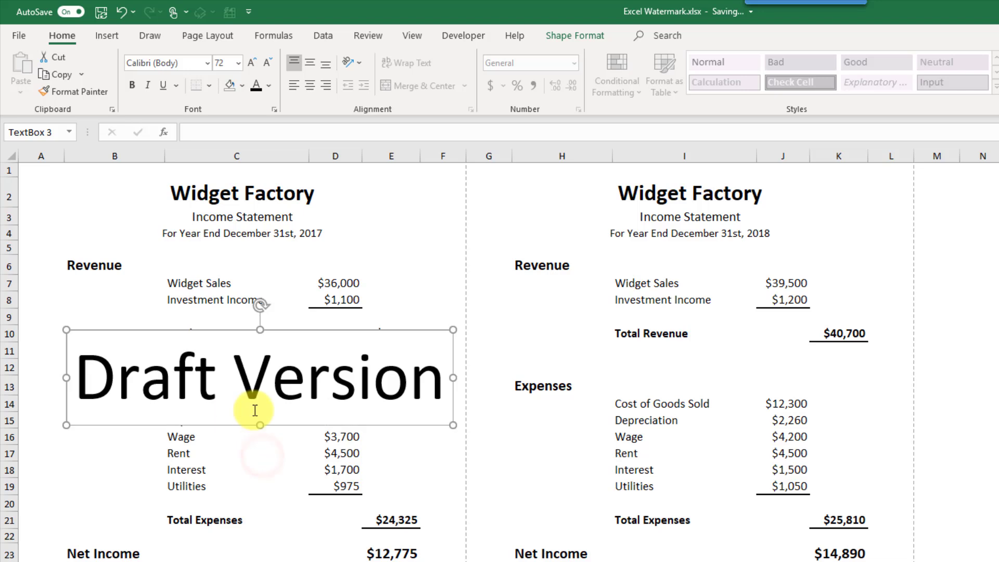
{"action": "left_click", "coordinate": [308, 63]}
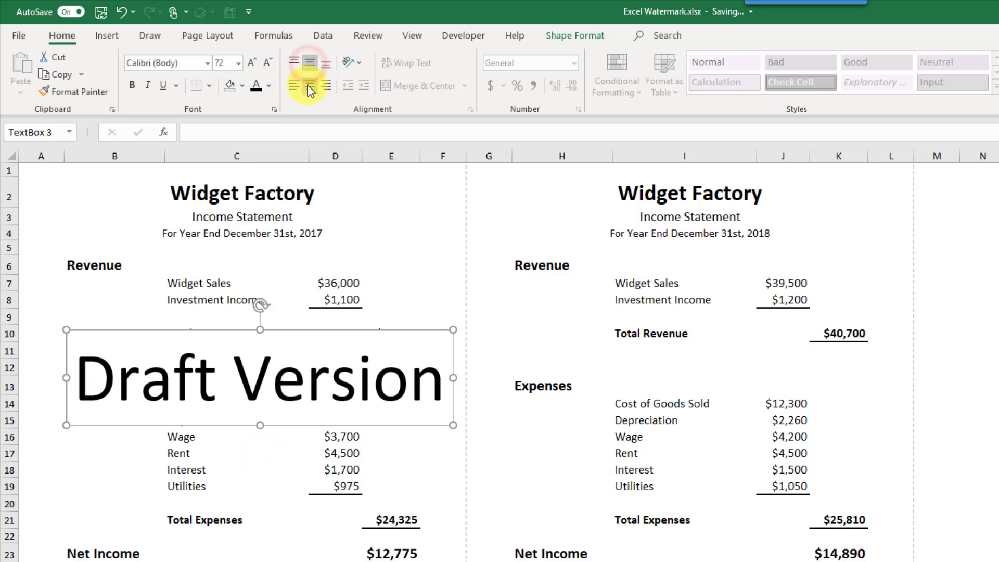
{"action": "left_click", "coordinate": [308, 86]}
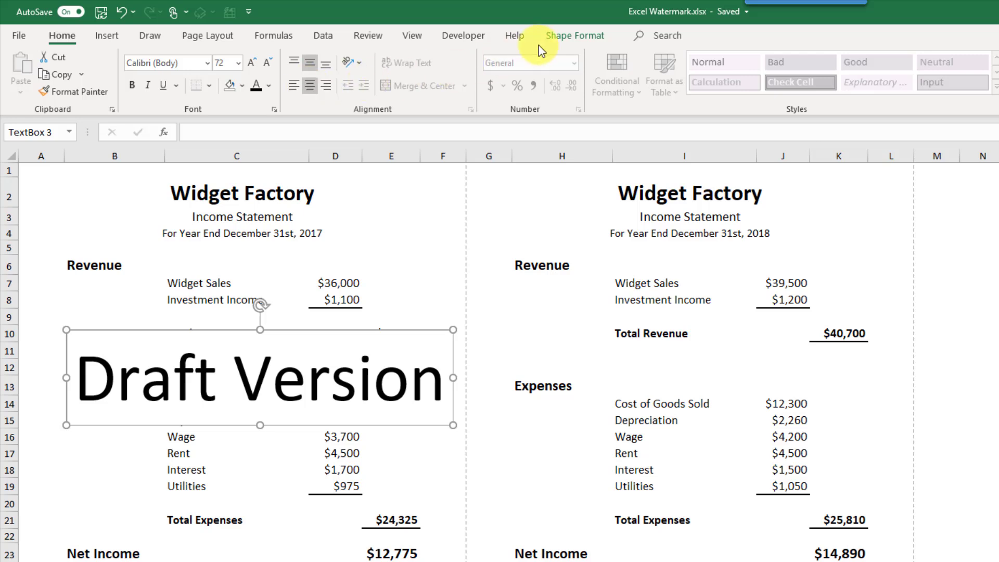
- Give the text box No Fill and No Outline, then move it down over rows 12–17
{"action": "left_click", "coordinate": [563, 35]}
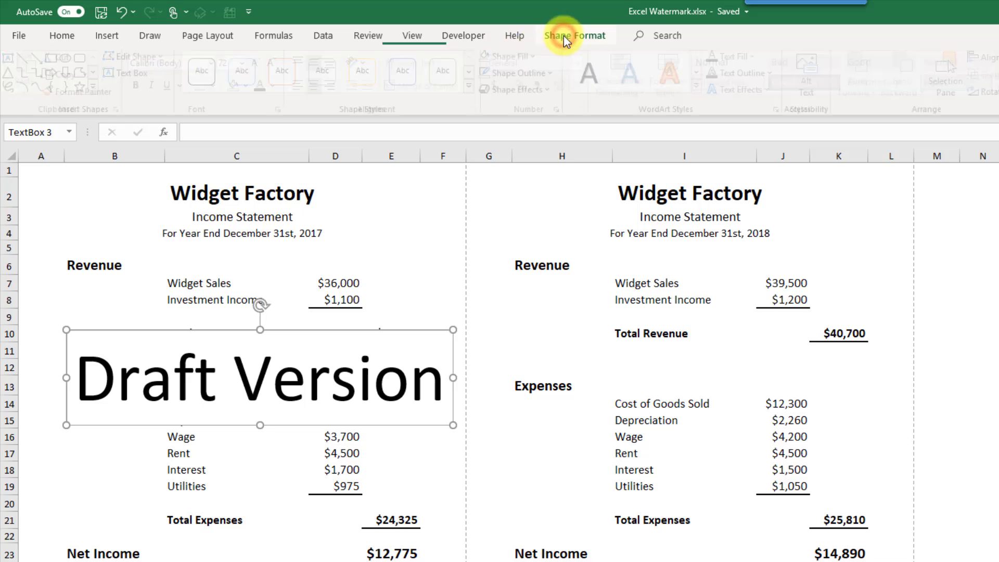
{"action": "left_click", "coordinate": [407, 264]}
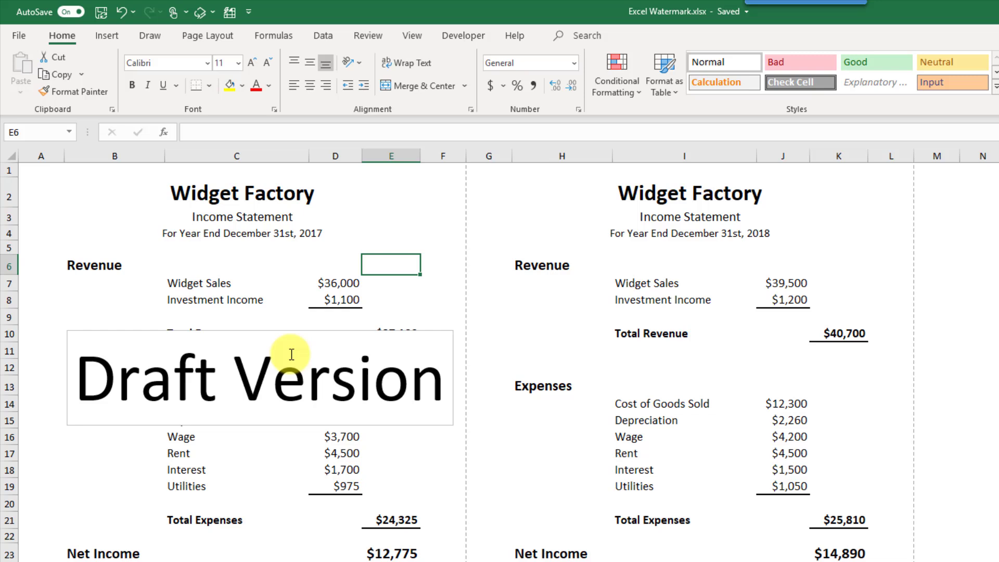
{"action": "left_click", "coordinate": [296, 337]}
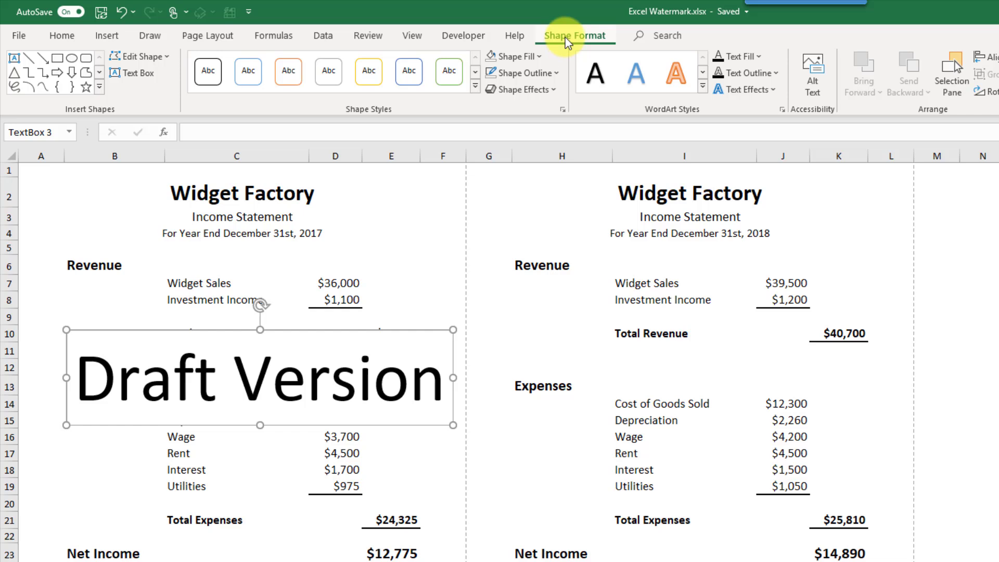
{"action": "left_click", "coordinate": [538, 63]}
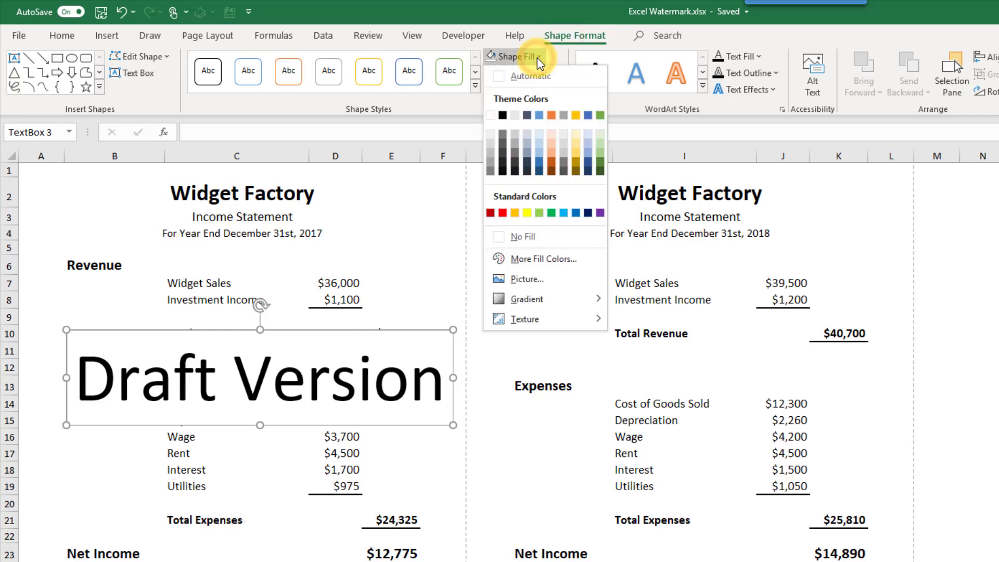
{"action": "left_click", "coordinate": [532, 239]}
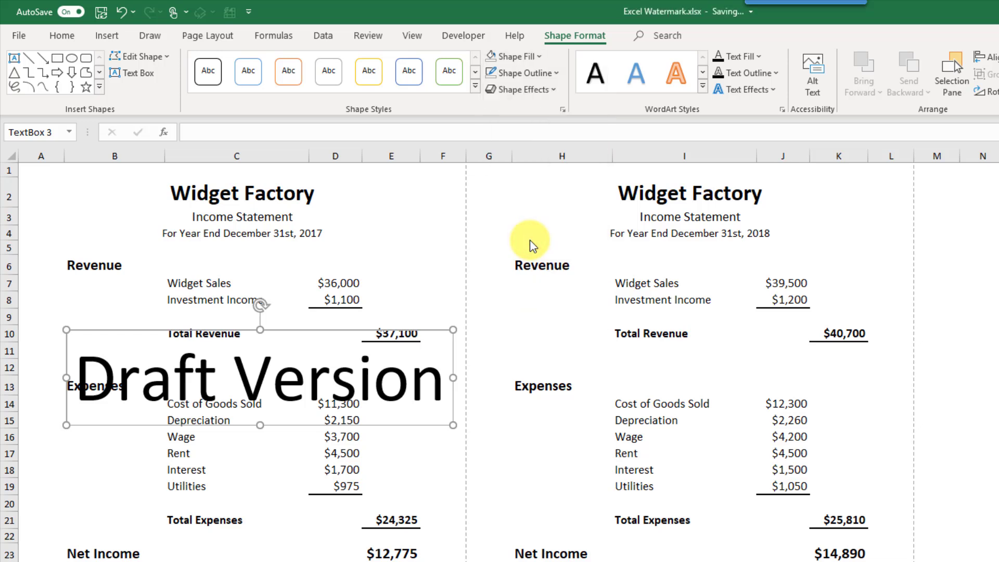
{"action": "left_click", "coordinate": [559, 73]}
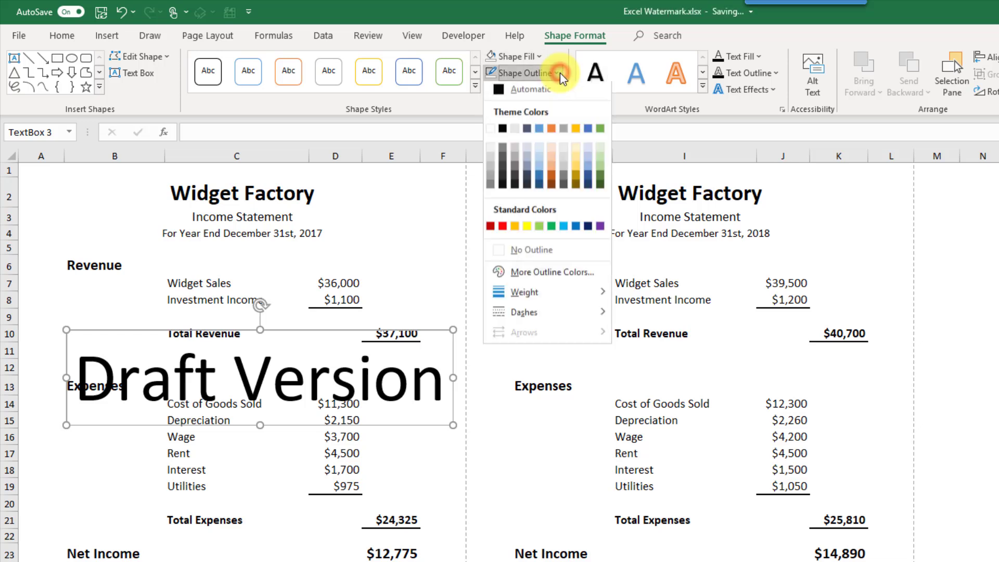
{"action": "left_click", "coordinate": [530, 251]}
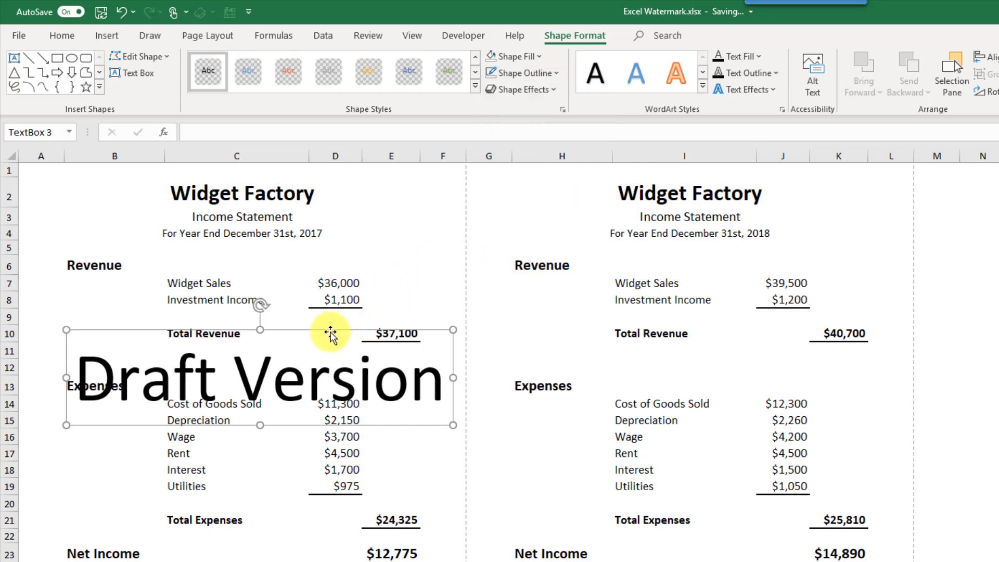
{"action": "left_click_drag", "start_coordinate": [329, 335], "coordinate": [310, 366]}
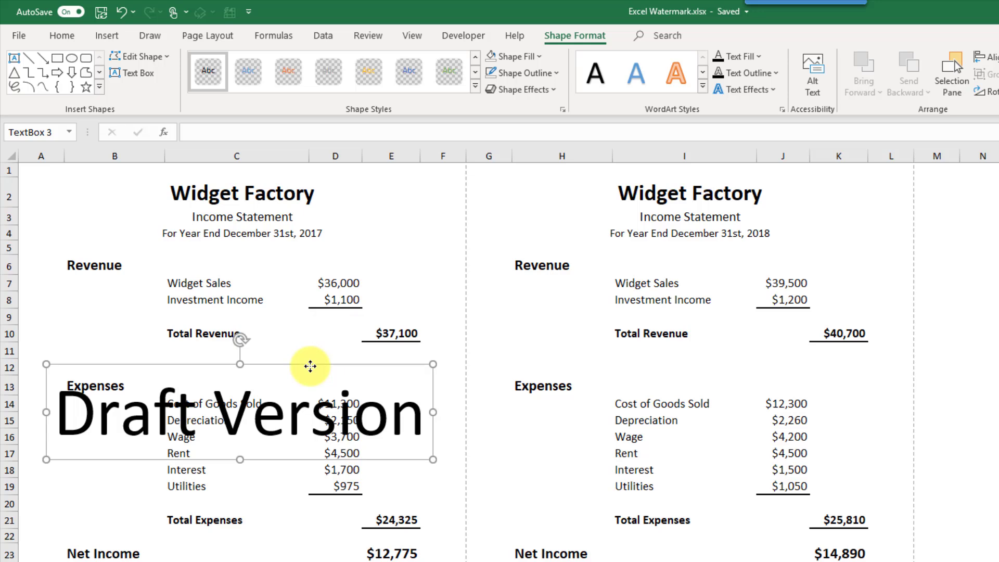
- In Format Shape's Text Options, set the Draft Version text fill to about 85% transparency
{"action": "left_click_drag", "start_coordinate": [310, 366], "coordinate": [309, 367]}
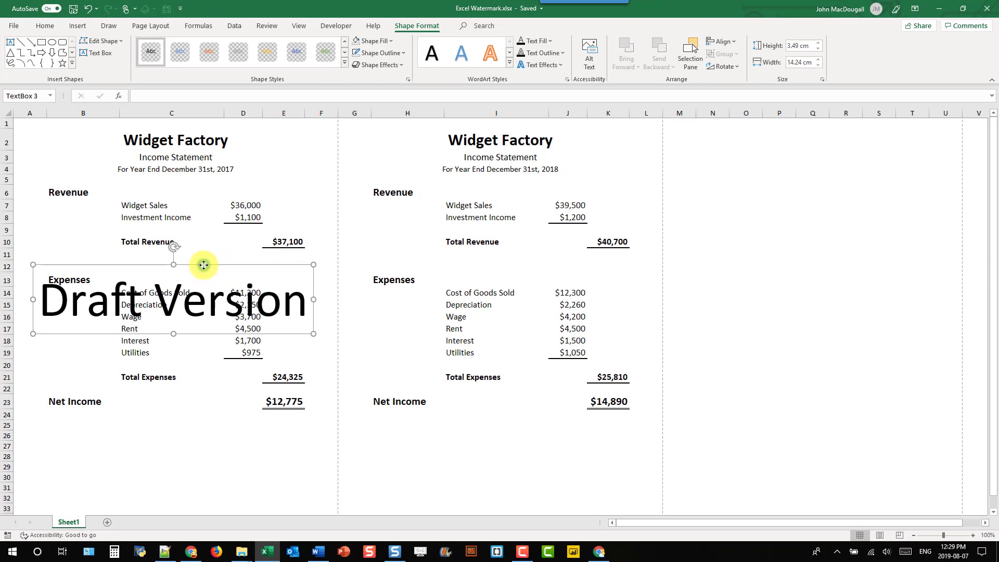
{"action": "right_click", "coordinate": [203, 265]}
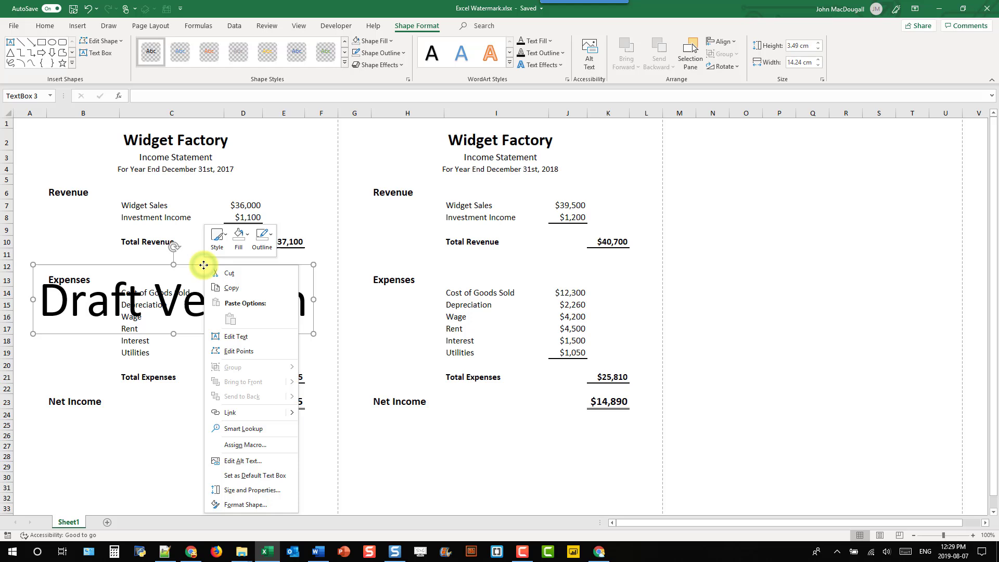
{"action": "left_click", "coordinate": [231, 505]}
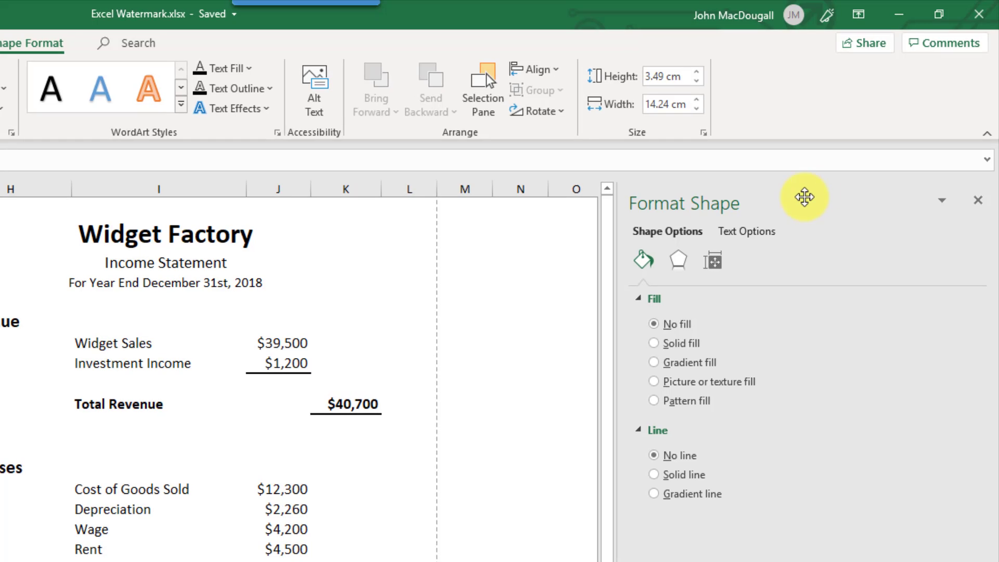
{"action": "left_click", "coordinate": [747, 232]}
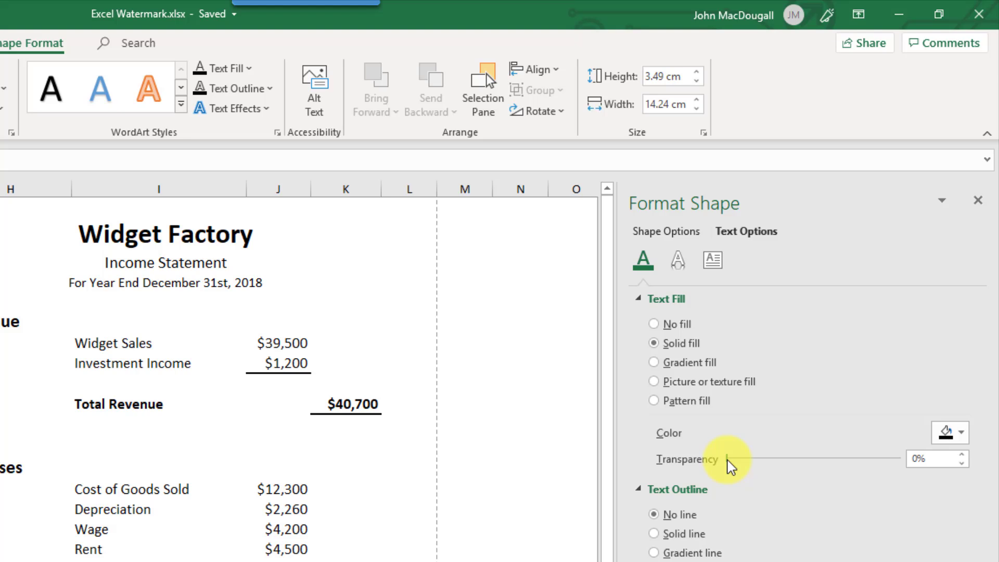
{"action": "left_click_drag", "start_coordinate": [728, 460], "coordinate": [879, 458]}
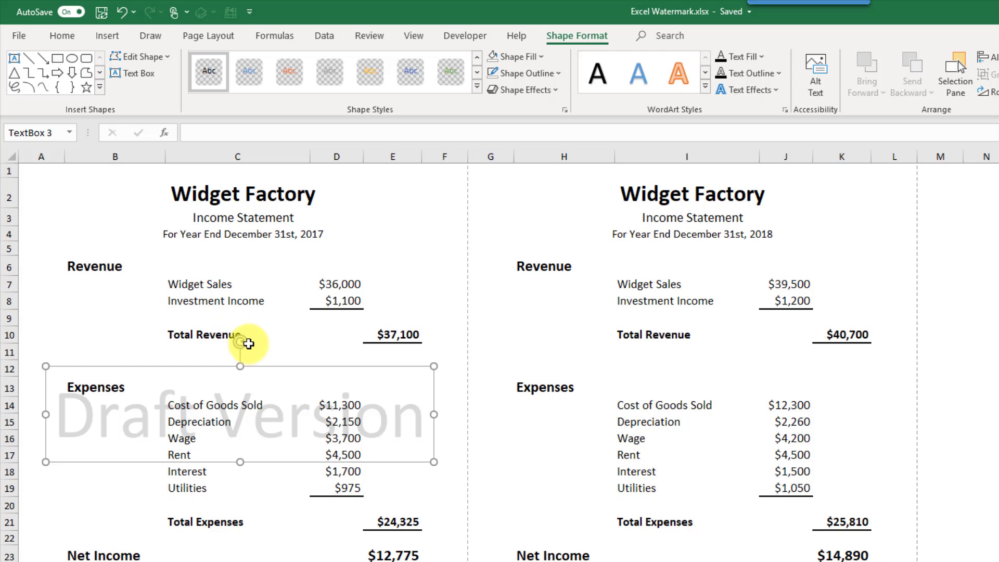
- Rotate the watermark counter-clockwise so it runs from Net Income up toward Total Revenue
{"action": "left_click_drag", "start_coordinate": [239, 342], "coordinate": [207, 354]}
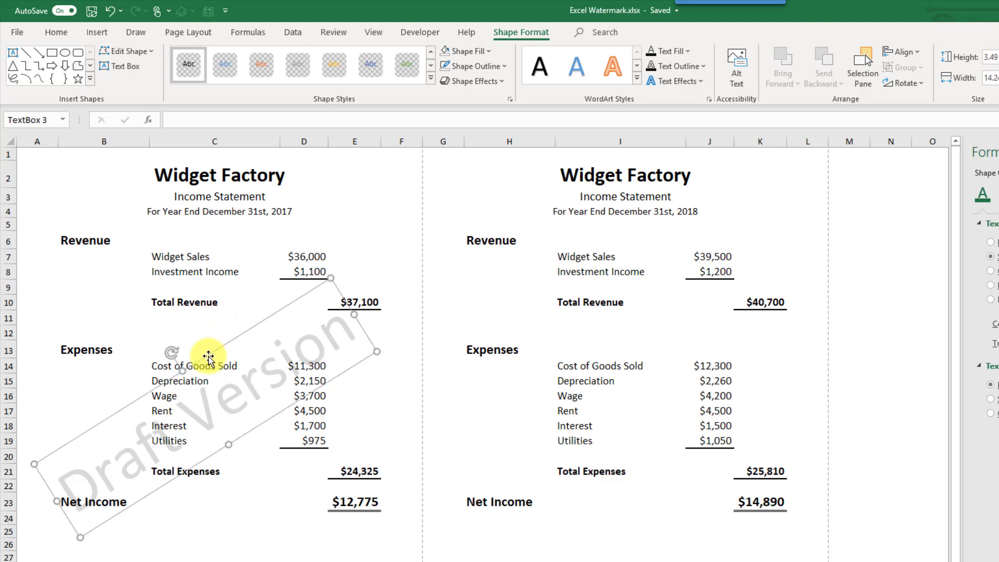
{"action": "left_click", "coordinate": [17, 31]}
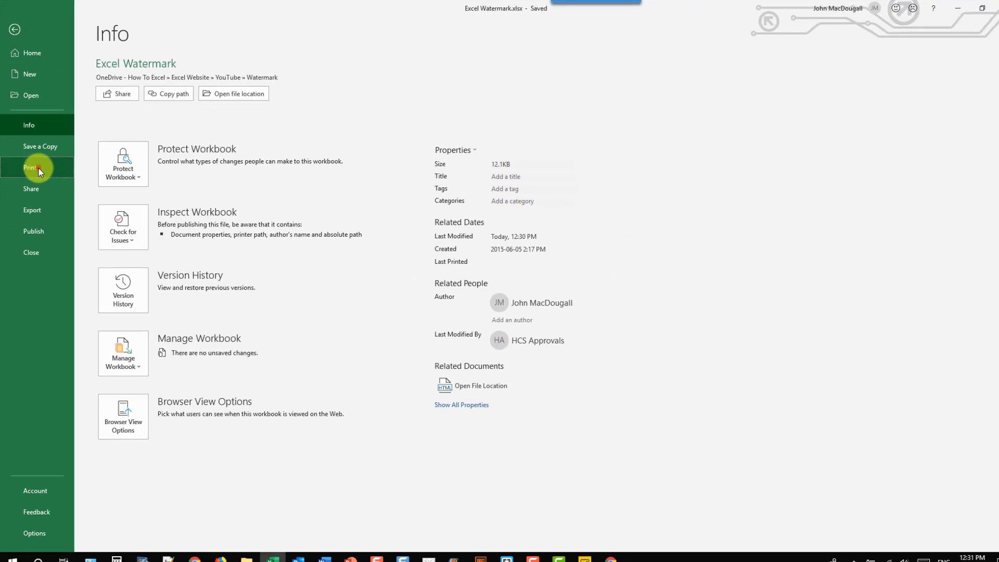
{"action": "left_click", "coordinate": [38, 167]}
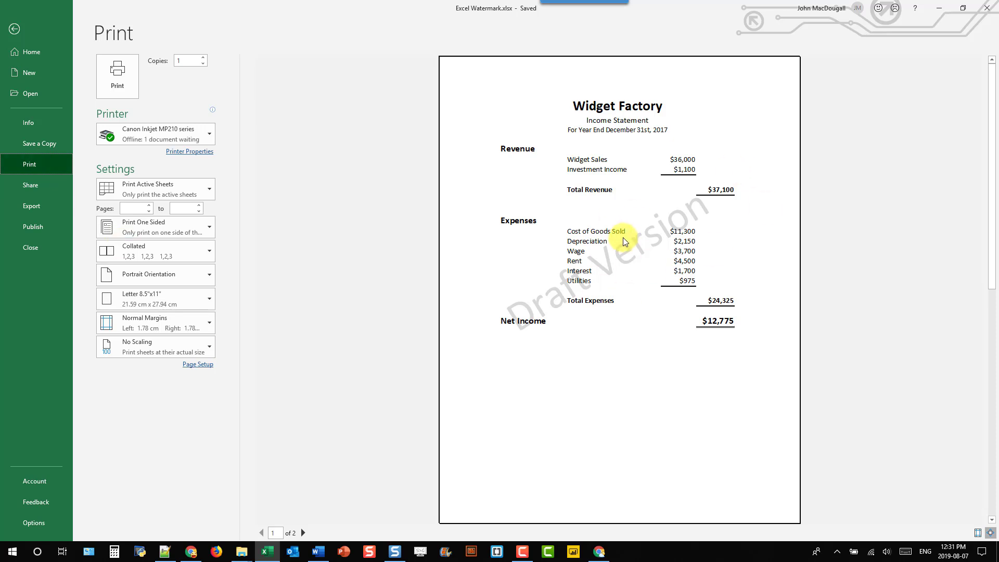
{"action": "left_click", "coordinate": [14, 28]}
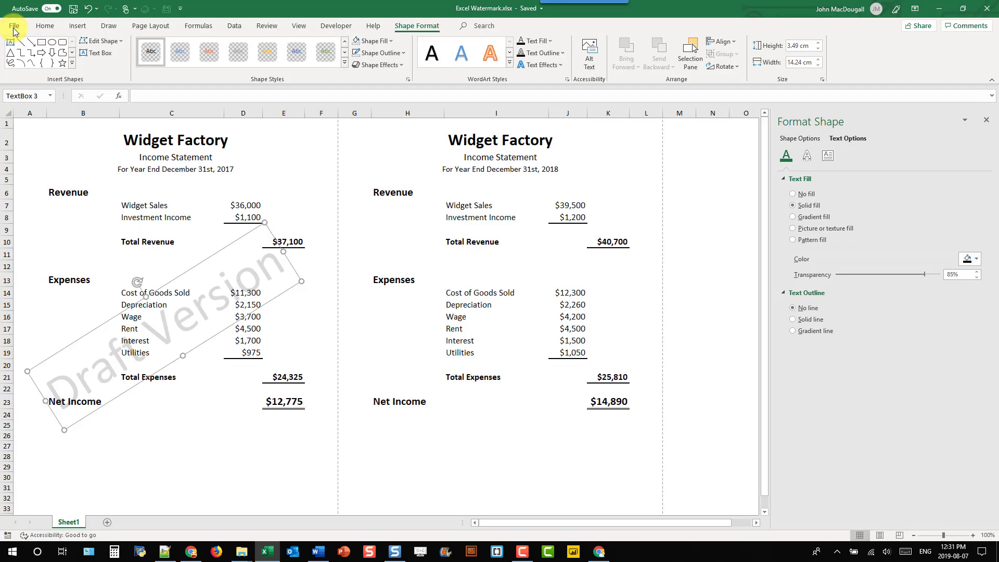
- Switch the worksheet to Page Layout view to see both statement pages
{"action": "left_click", "coordinate": [299, 27]}
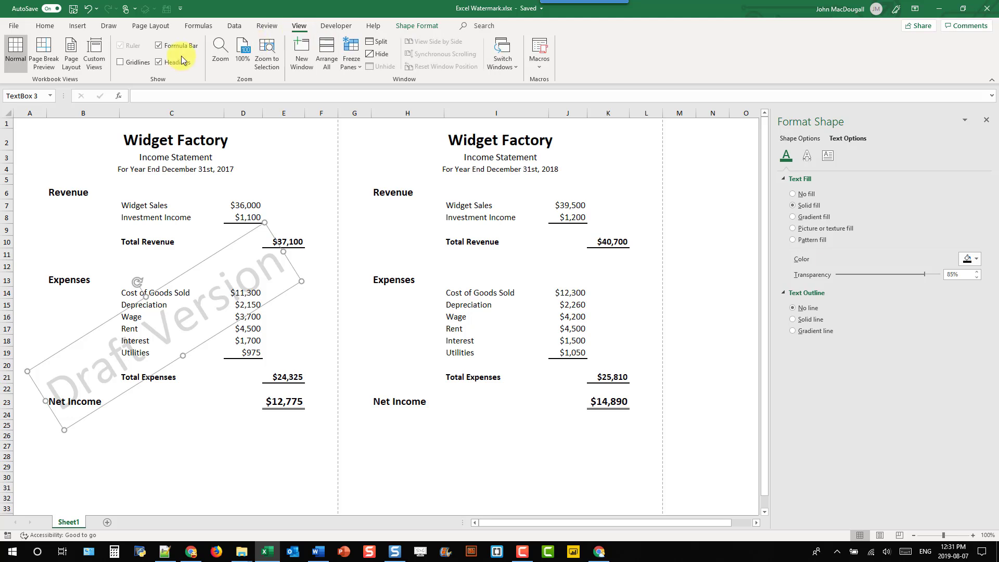
{"action": "left_click", "coordinate": [70, 59]}
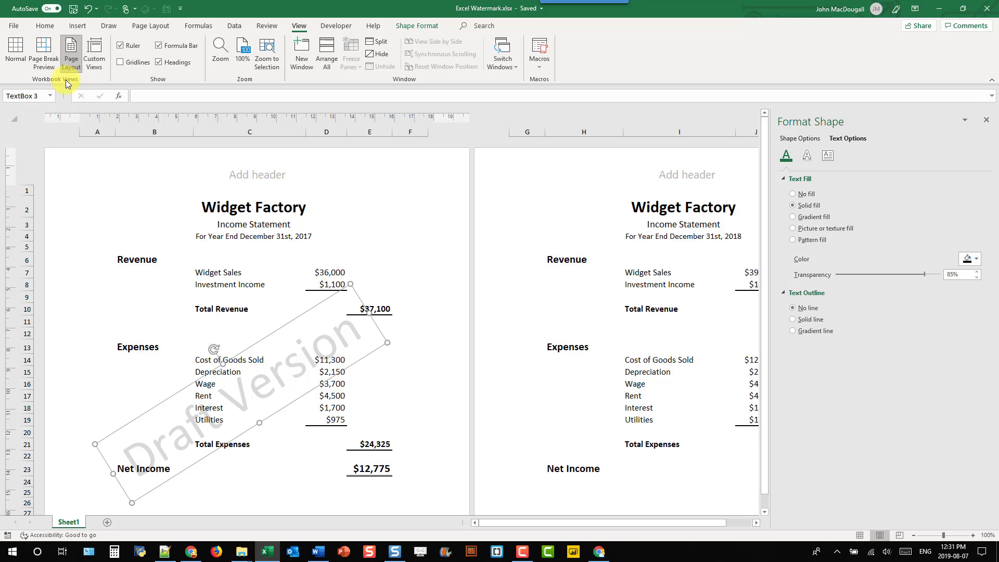
{"action": "scroll", "coordinate": [264, 291], "scroll_direction": "down", "scroll_amount": 2}
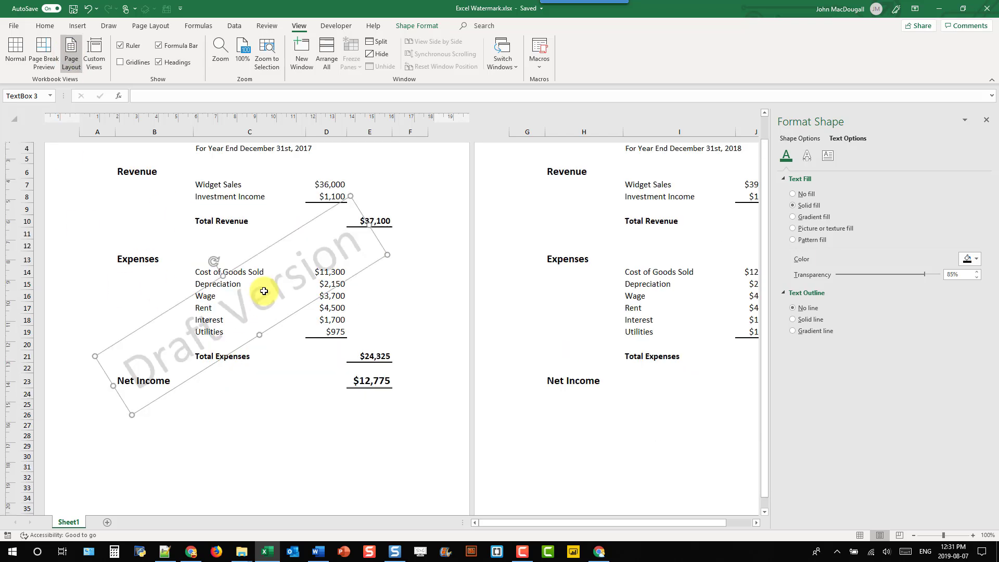
{"action": "scroll", "coordinate": [270, 273], "scroll_direction": "down", "scroll_amount": 1}
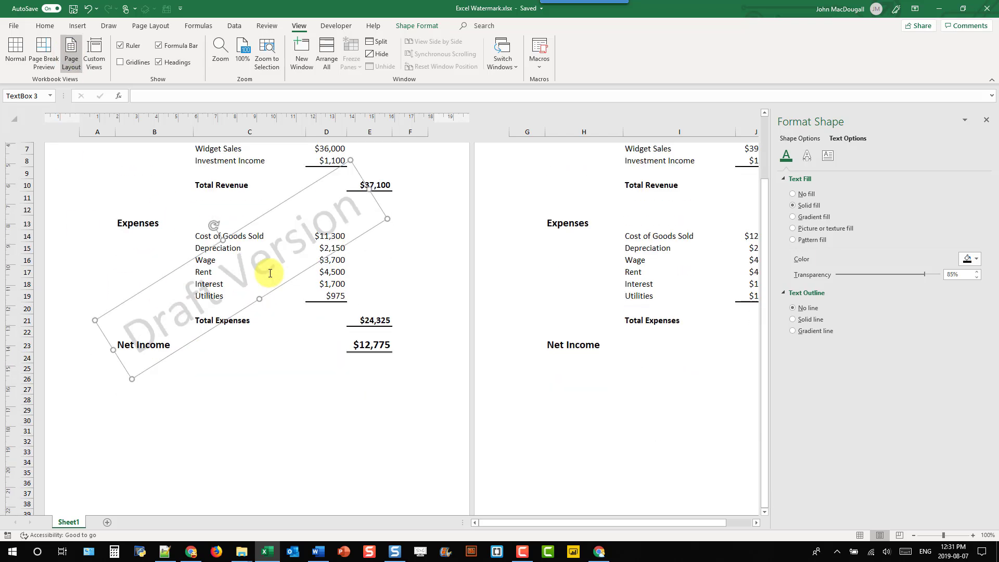
{"action": "scroll", "coordinate": [269, 273], "scroll_direction": "down", "scroll_amount": 3}
{"action": "scroll", "coordinate": [269, 272], "scroll_direction": "up", "scroll_amount": 6}
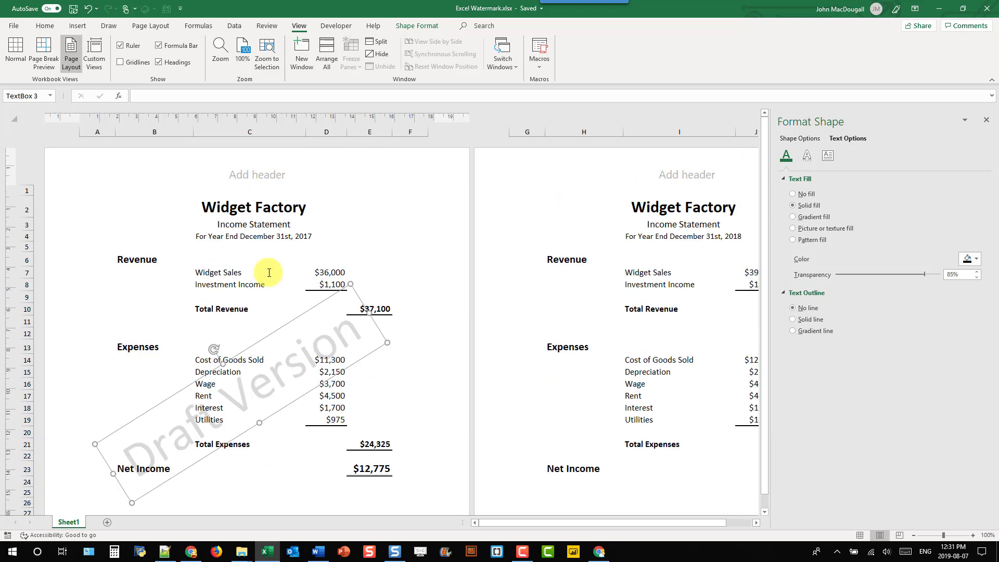
- Duplicate the watermark with Ctrl+C/Ctrl+V and place the copy across the 2018 page
{"action": "key", "text": "ctrl+c"}
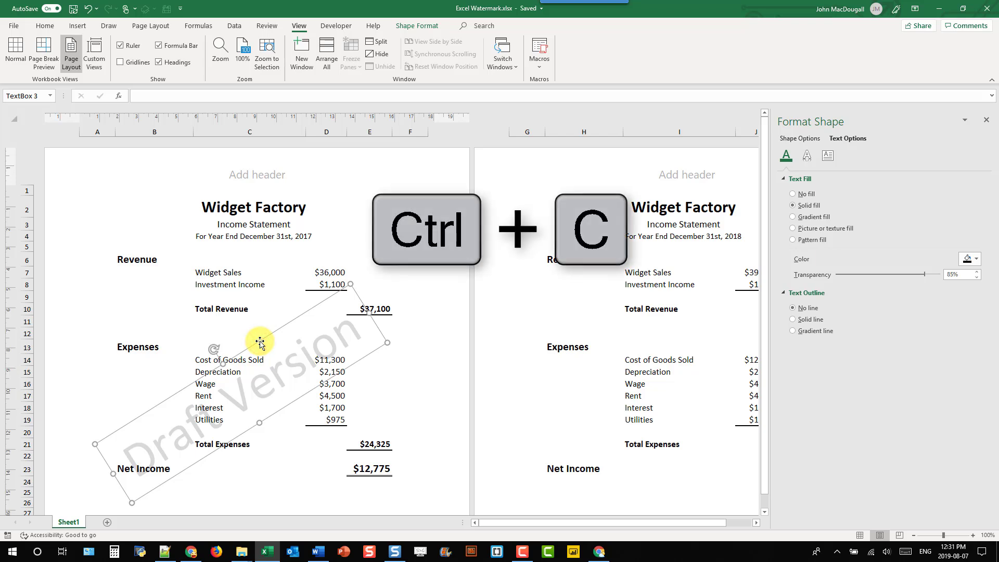
{"action": "key", "text": "ctrl+v"}
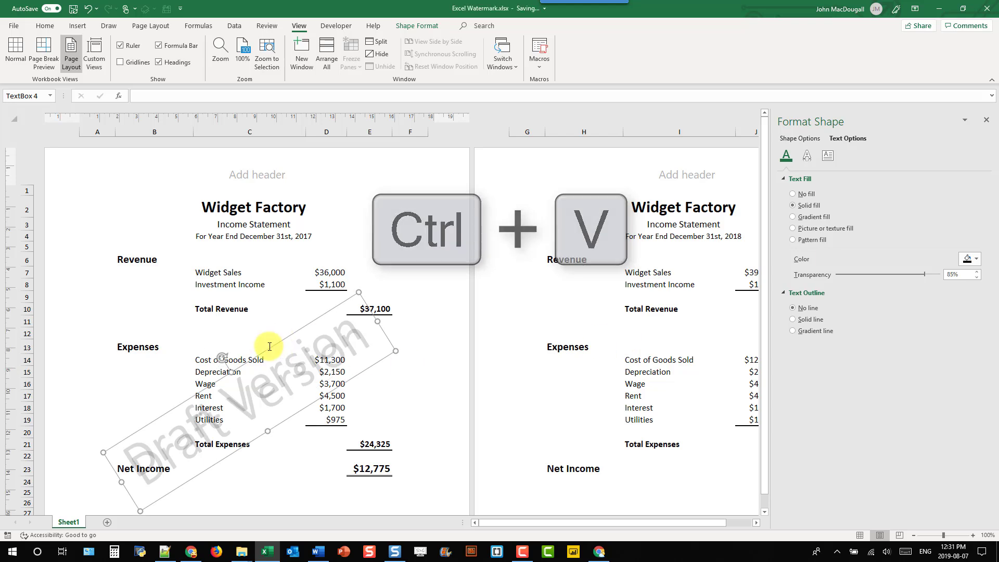
{"action": "left_click_drag", "start_coordinate": [270, 349], "coordinate": [680, 324]}
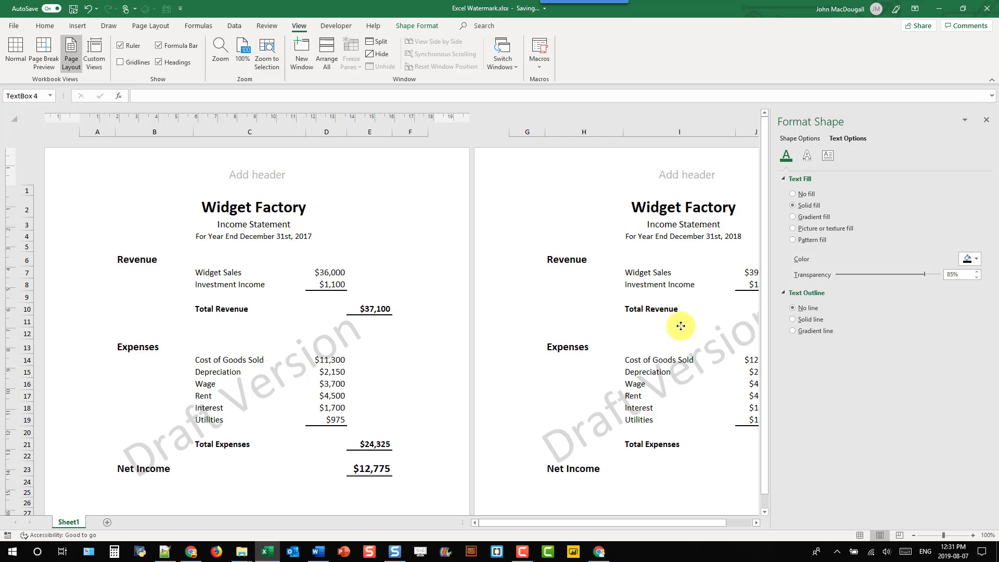
{"action": "left_click", "coordinate": [680, 326]}
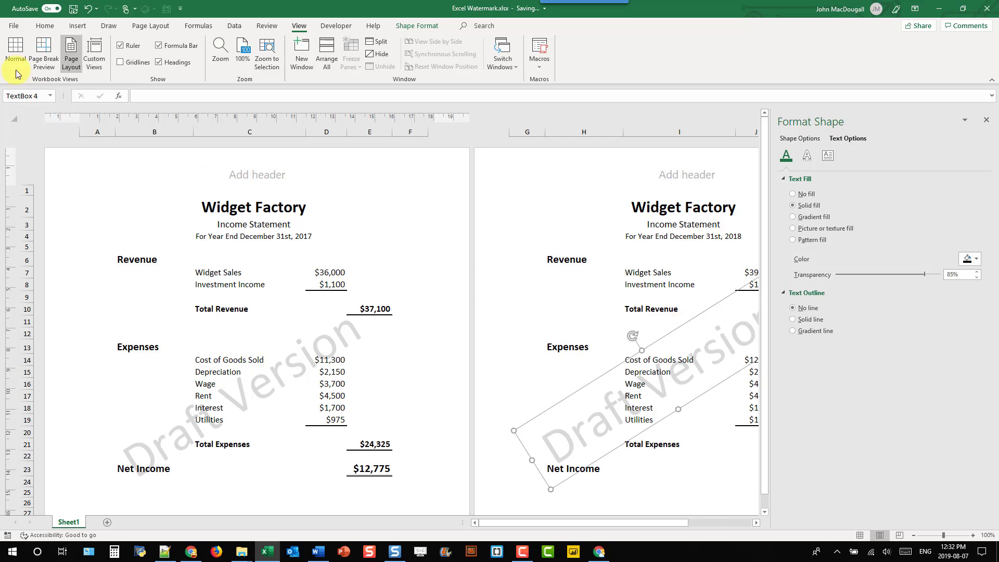
- Open the print preview and advance to page 2
{"action": "left_click", "coordinate": [15, 27]}
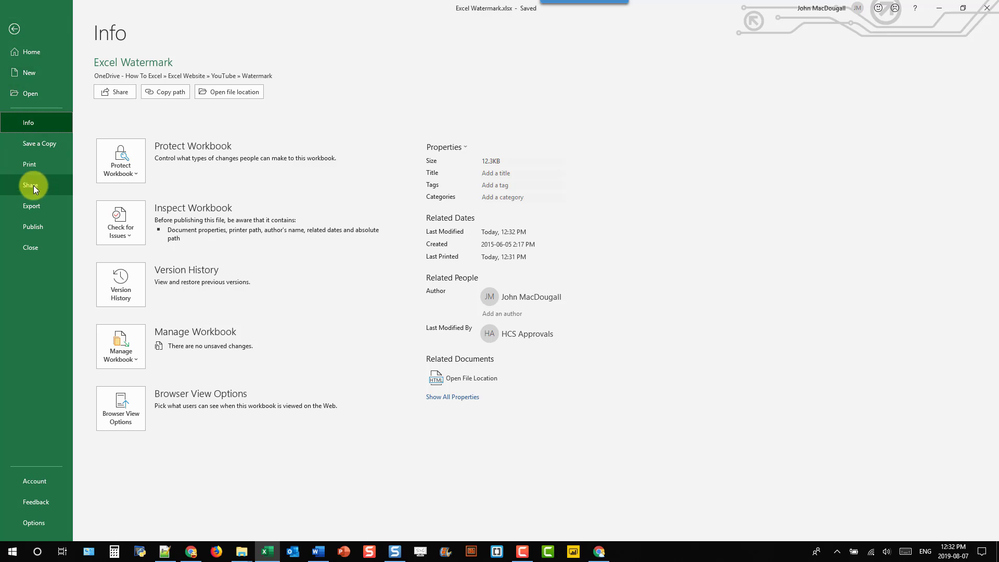
{"action": "left_click", "coordinate": [36, 169]}
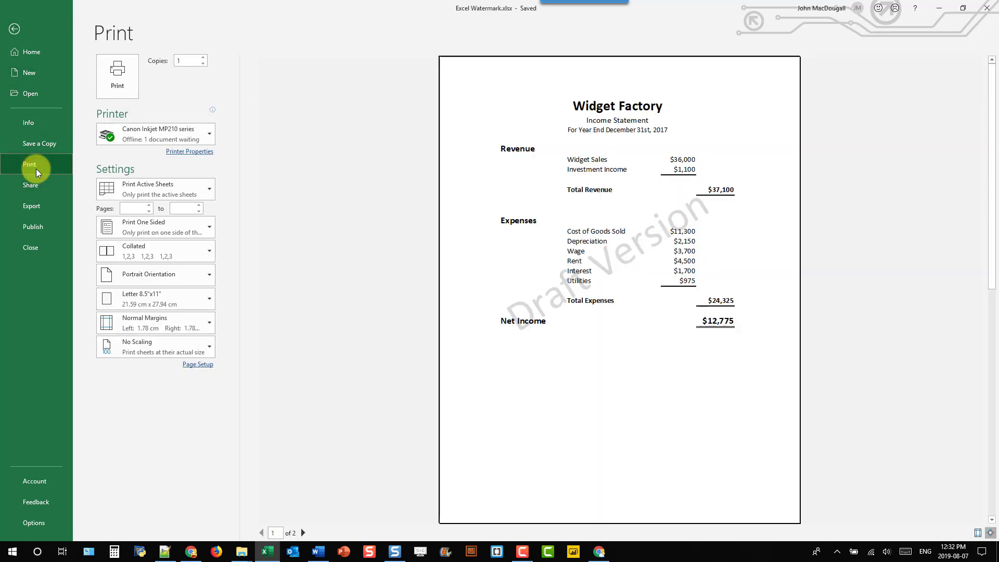
{"action": "left_click", "coordinate": [303, 534]}
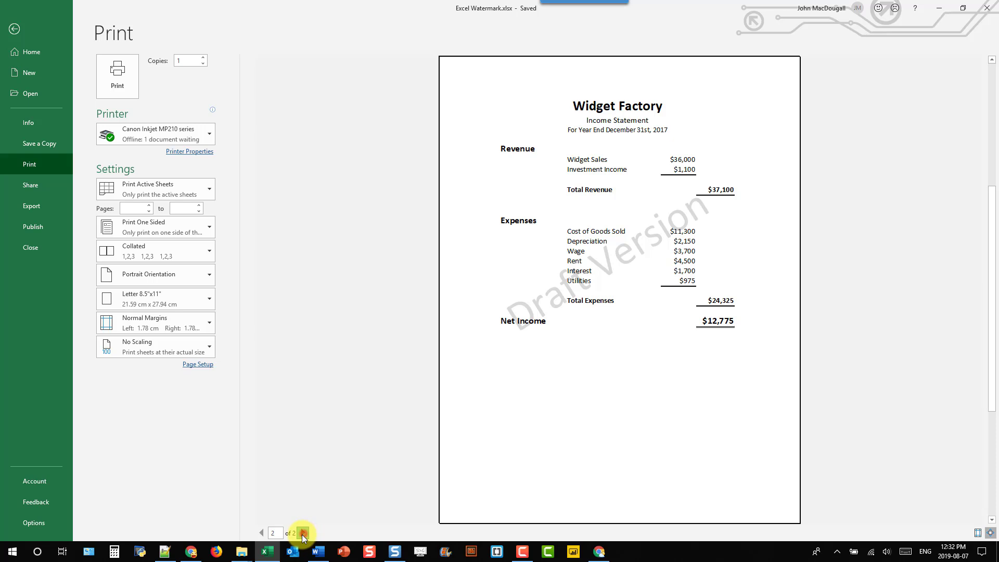